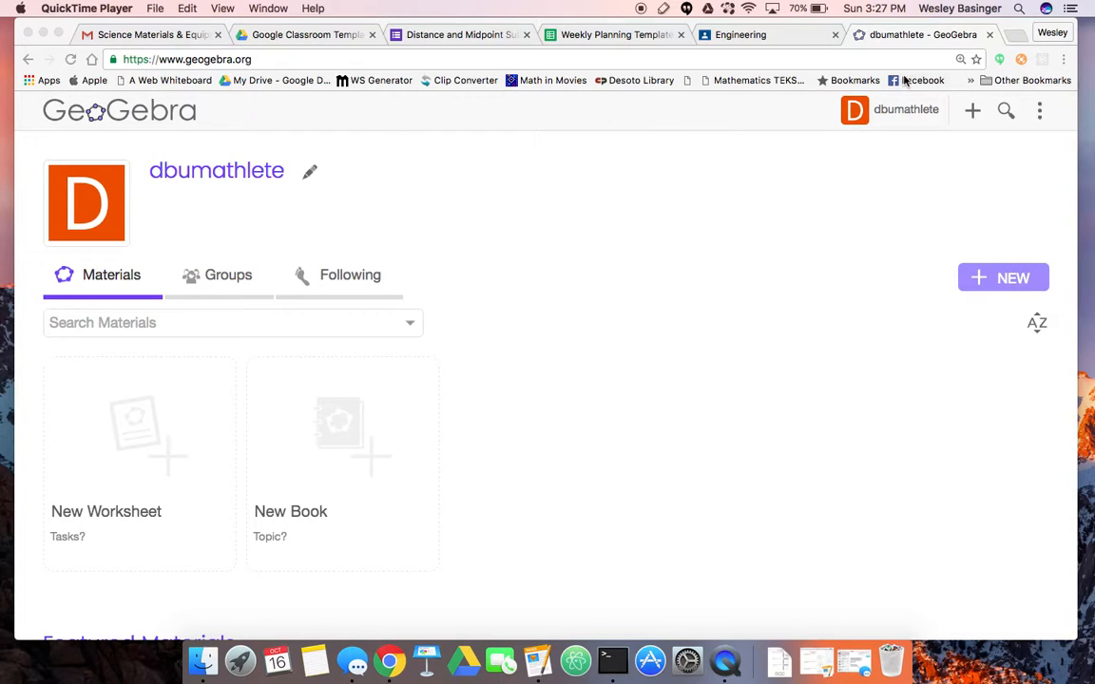
Sign out of the GeoGebra account.
click(1040, 112)
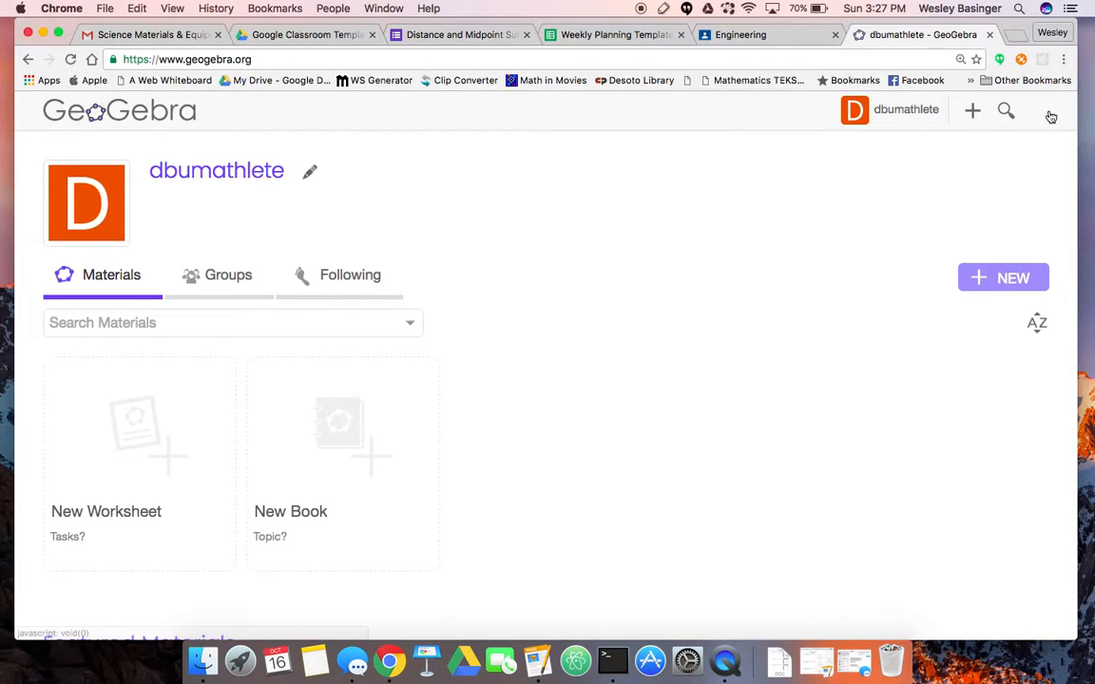
click(1040, 112)
click(971, 278)
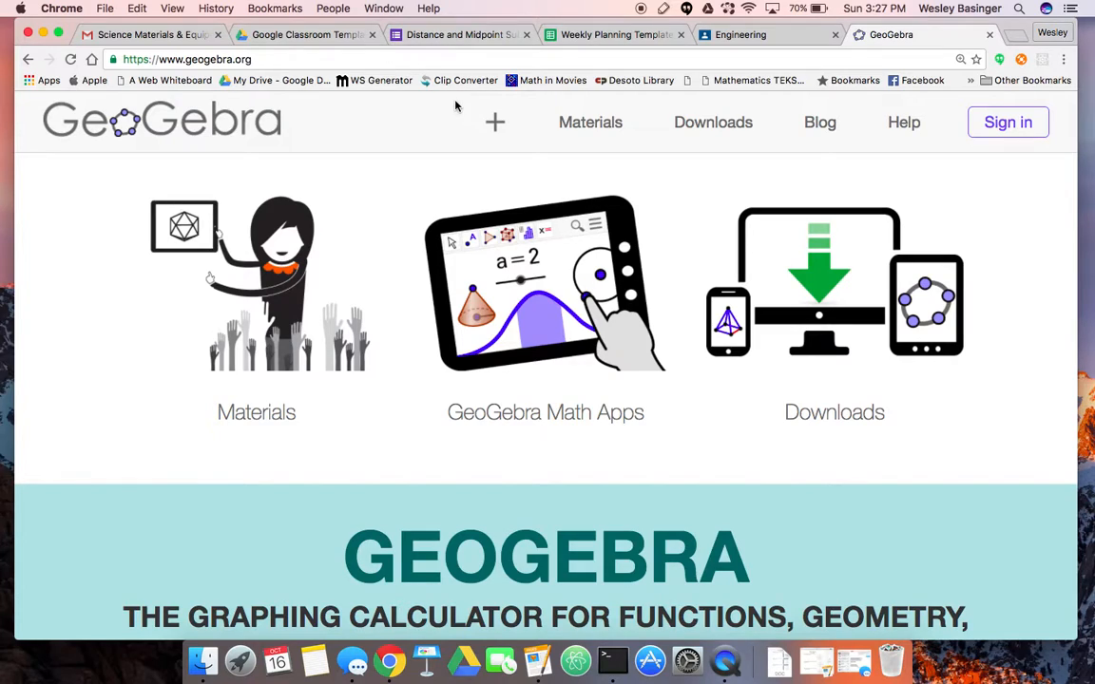
Open the GeoGebra Math Apps graphing calculator and show the grid in the graphics view.
click(586, 354)
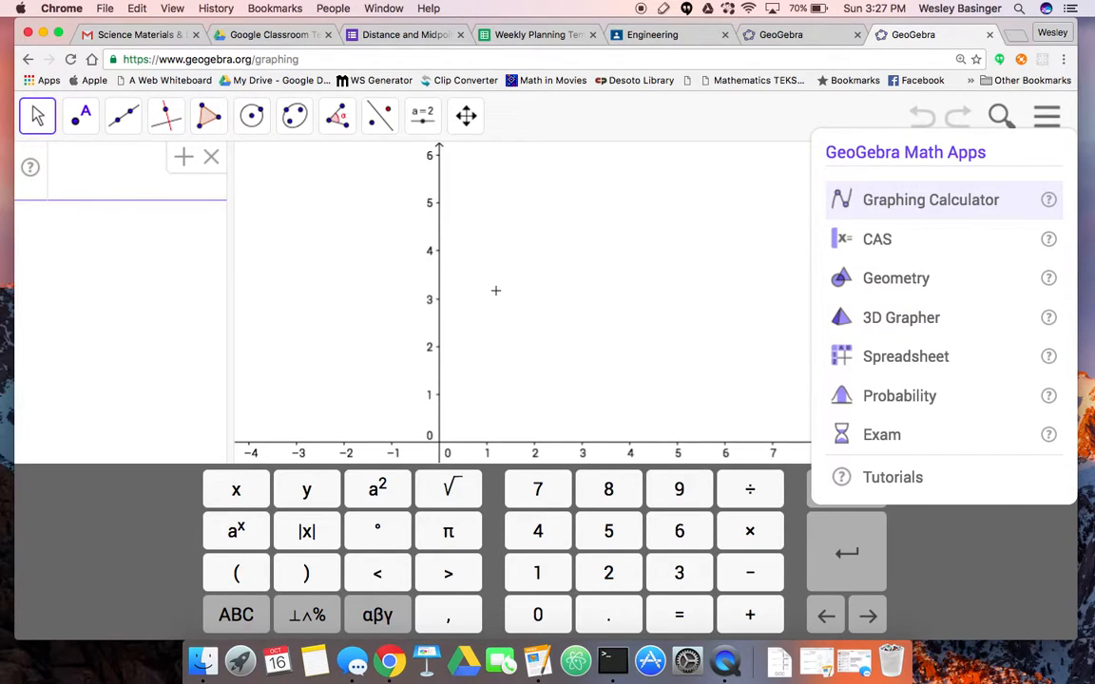
right_click(552, 264)
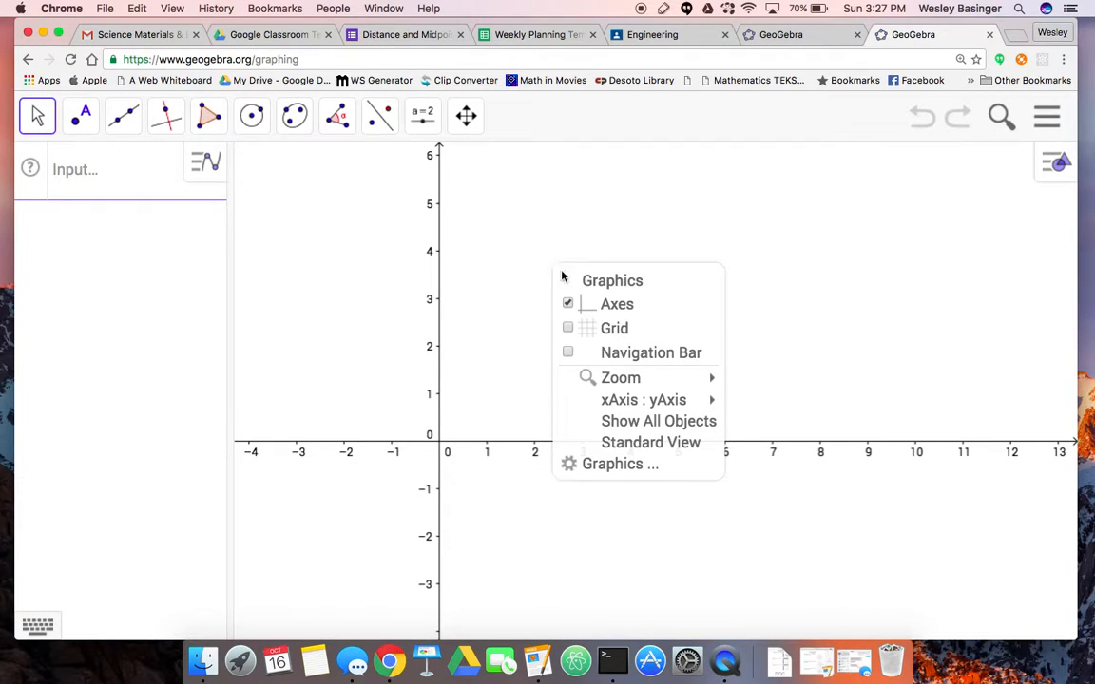
click(567, 329)
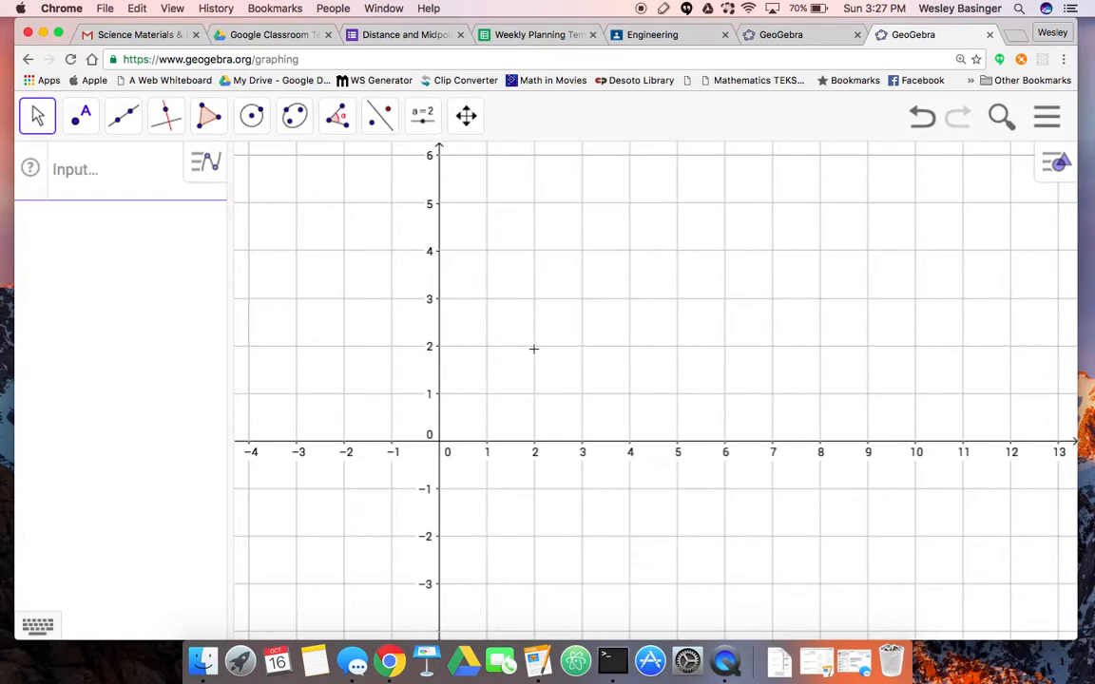
Place a point freehand on the grid at (2, 2), and undo it.
click(76, 124)
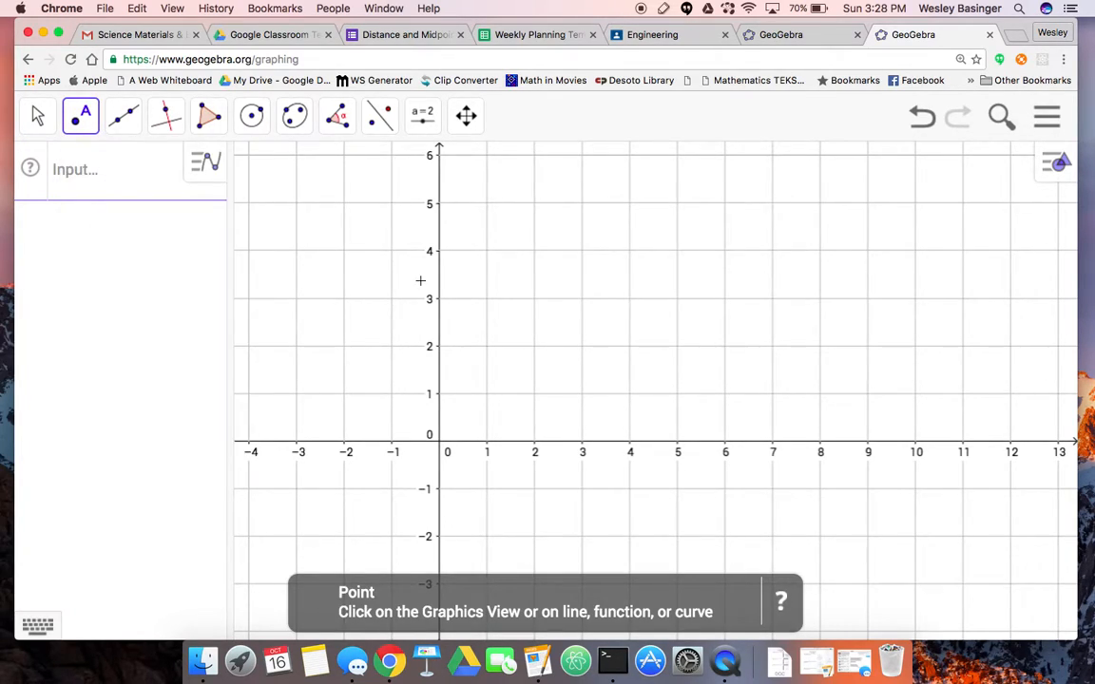
click(534, 346)
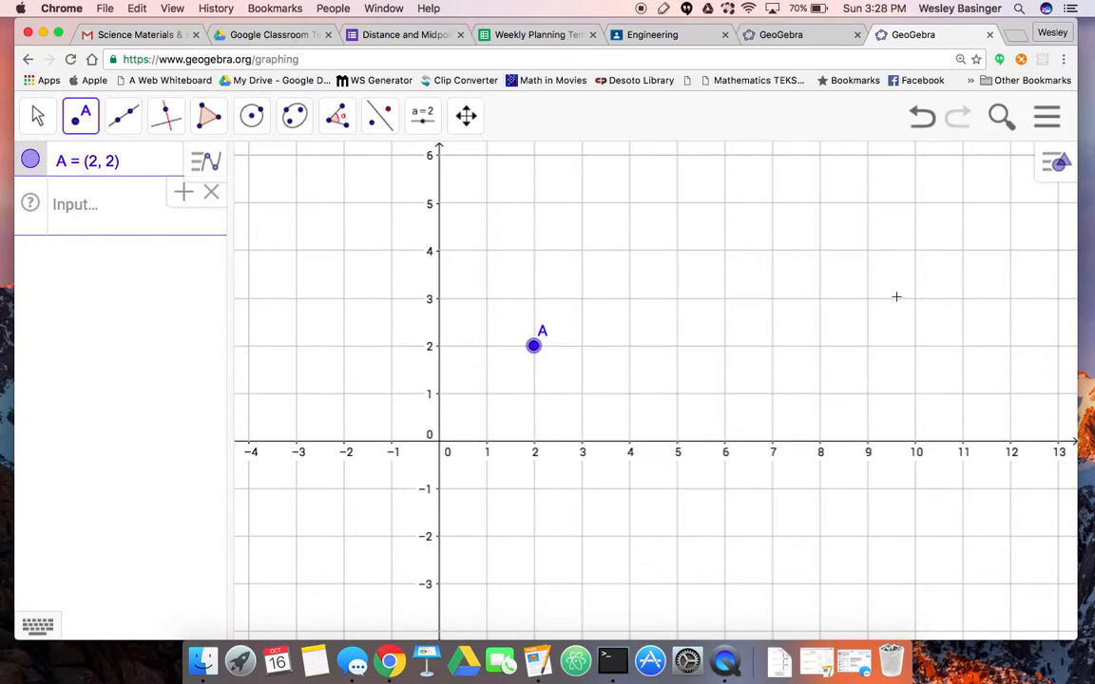
click(922, 118)
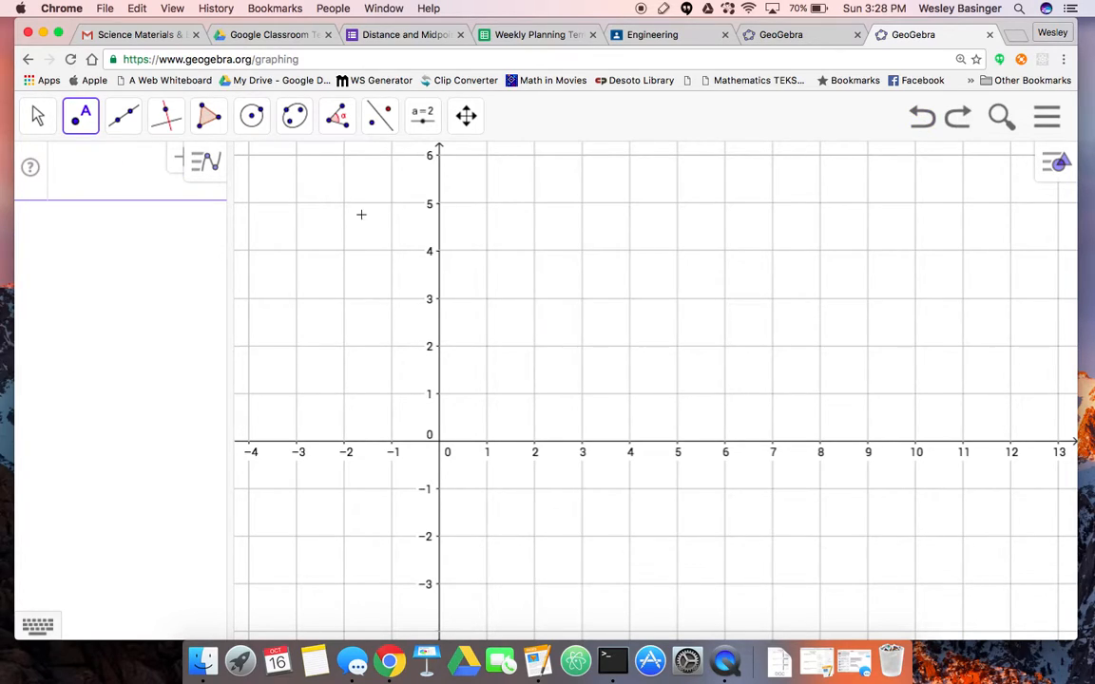
Define the points A = (2,2) and B = (7,1) by entering their coordinates as algebra expressions.
click(104, 183)
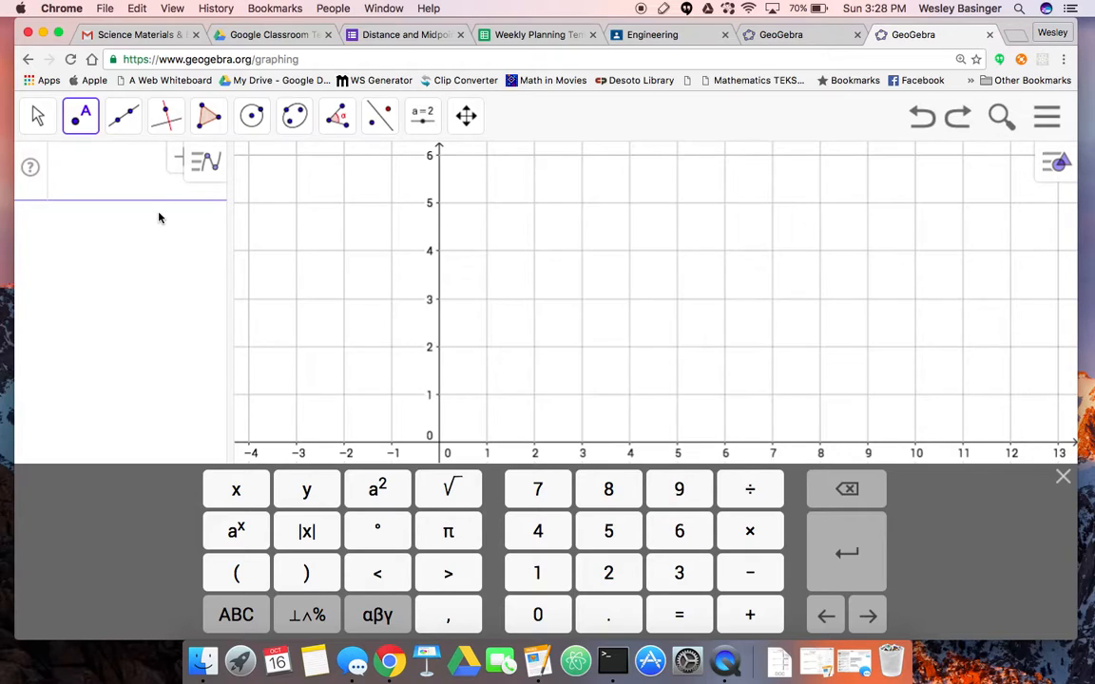
text(A = (2,2)
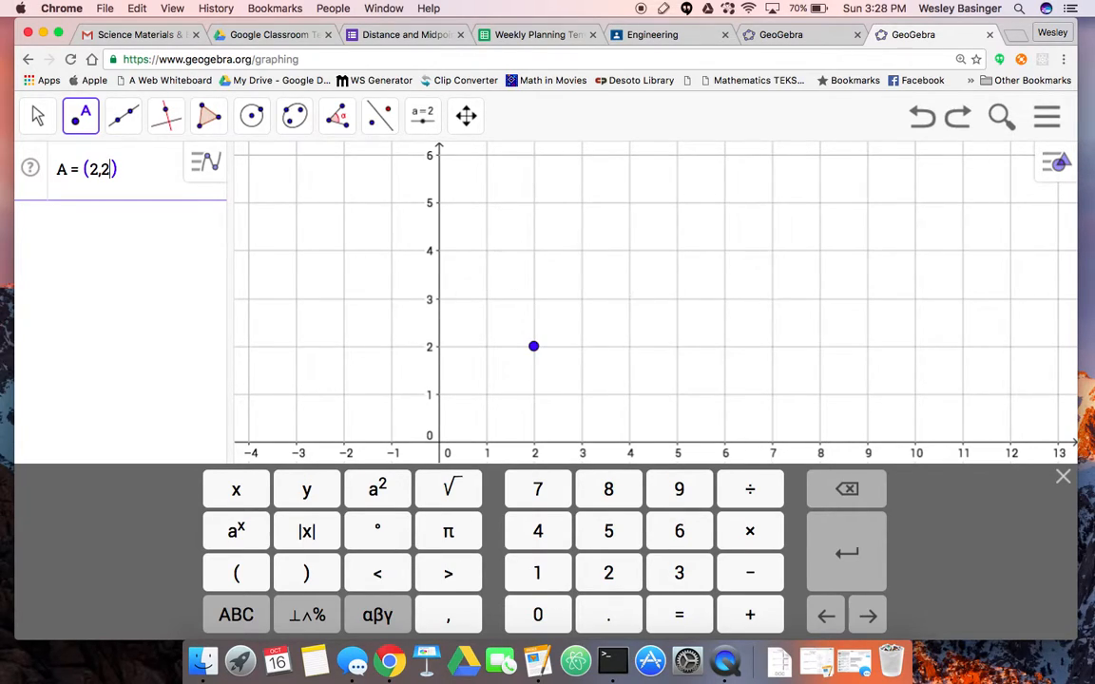
key(Return)
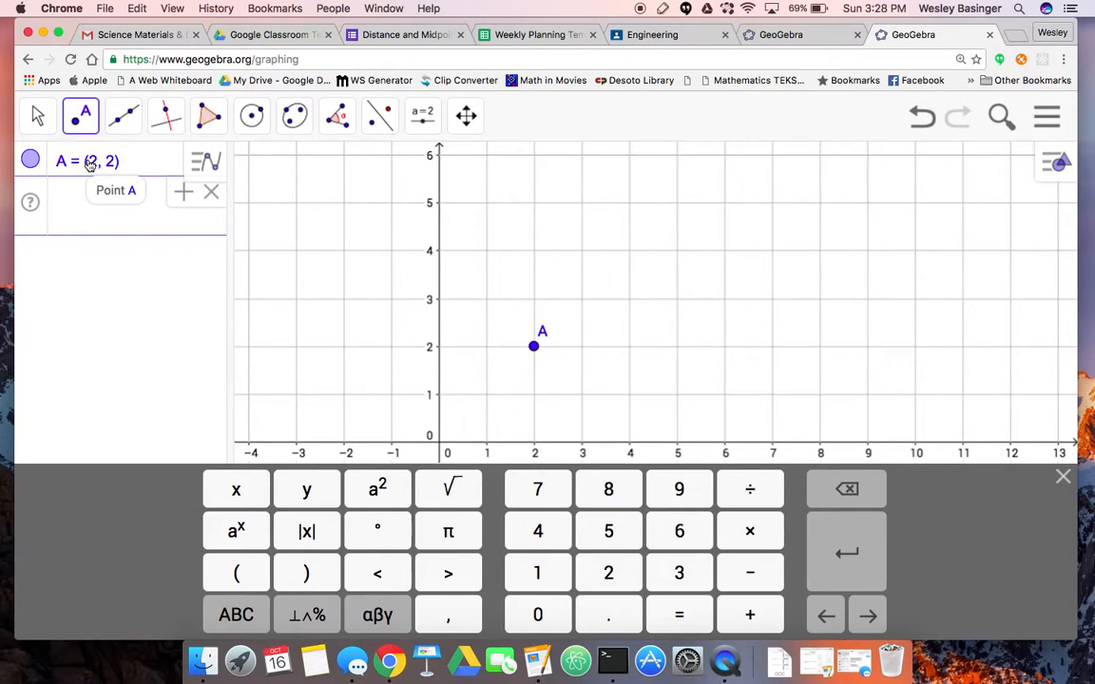
text(B)
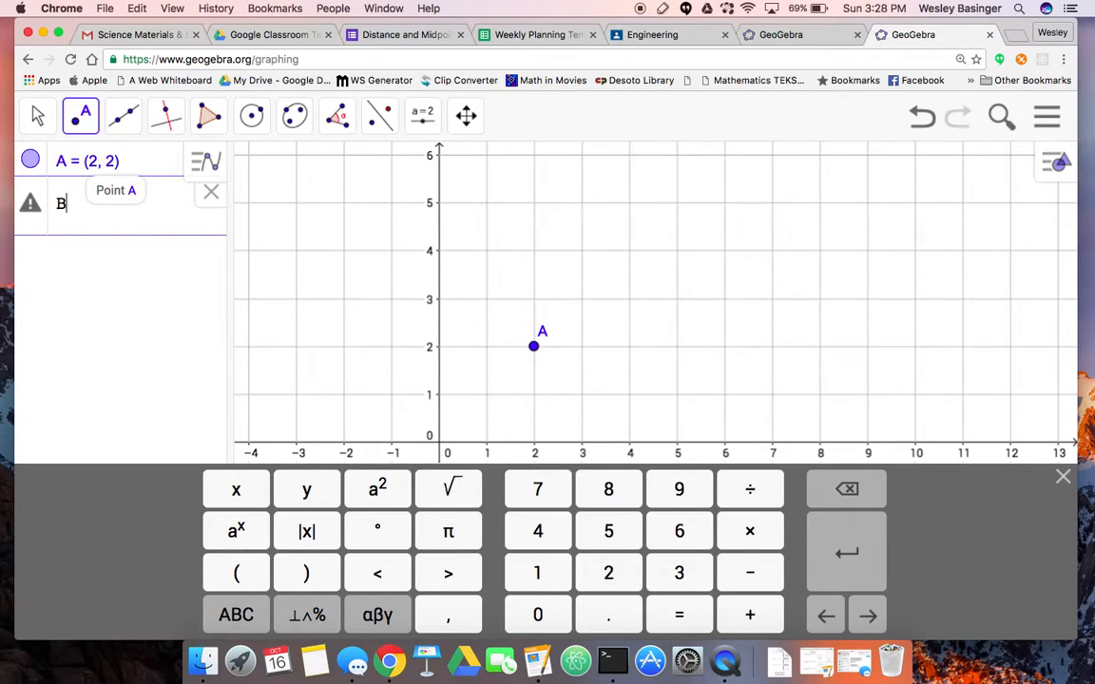
text( = (7,)
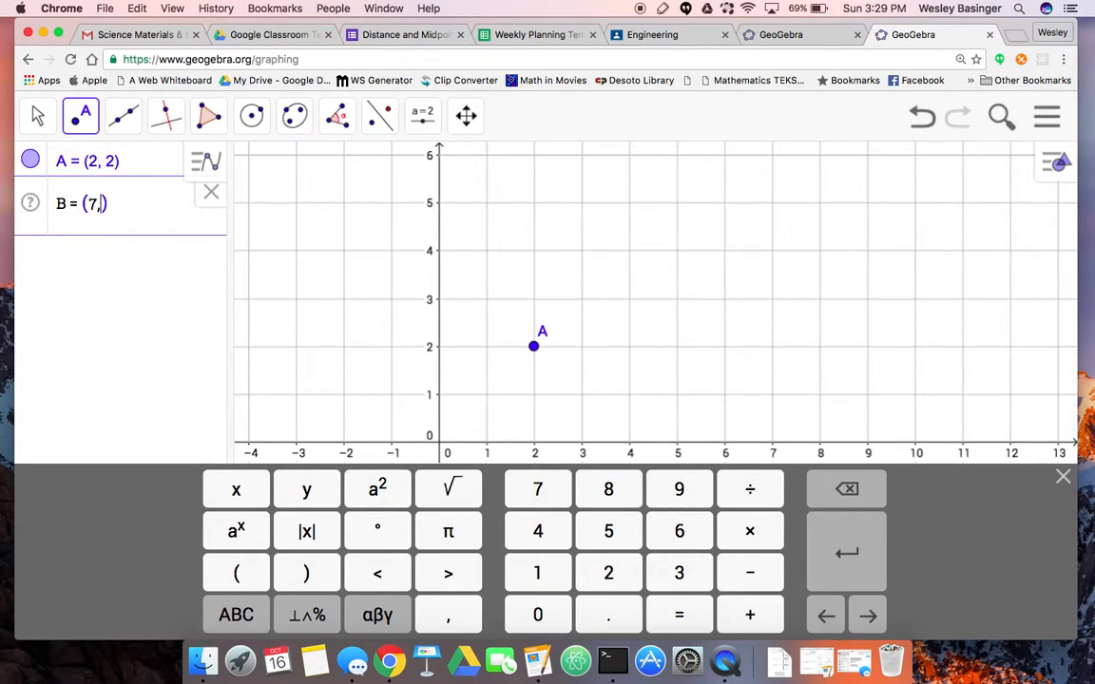
text(1)
key(Return)
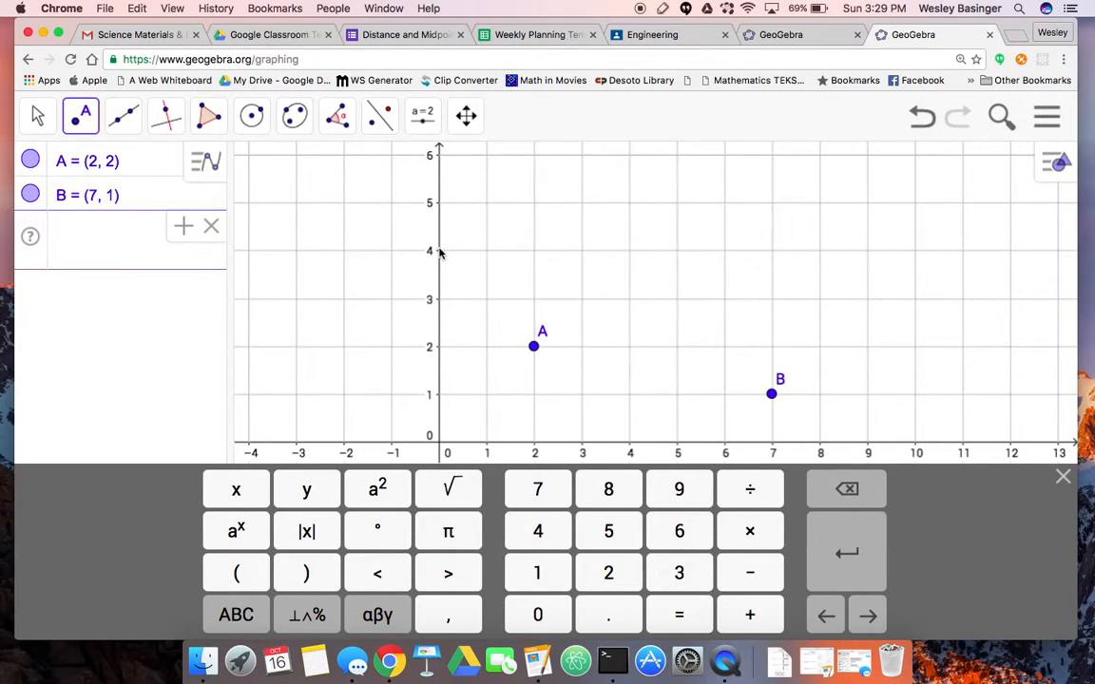
Draw a segment connecting point A to point B.
click(121, 129)
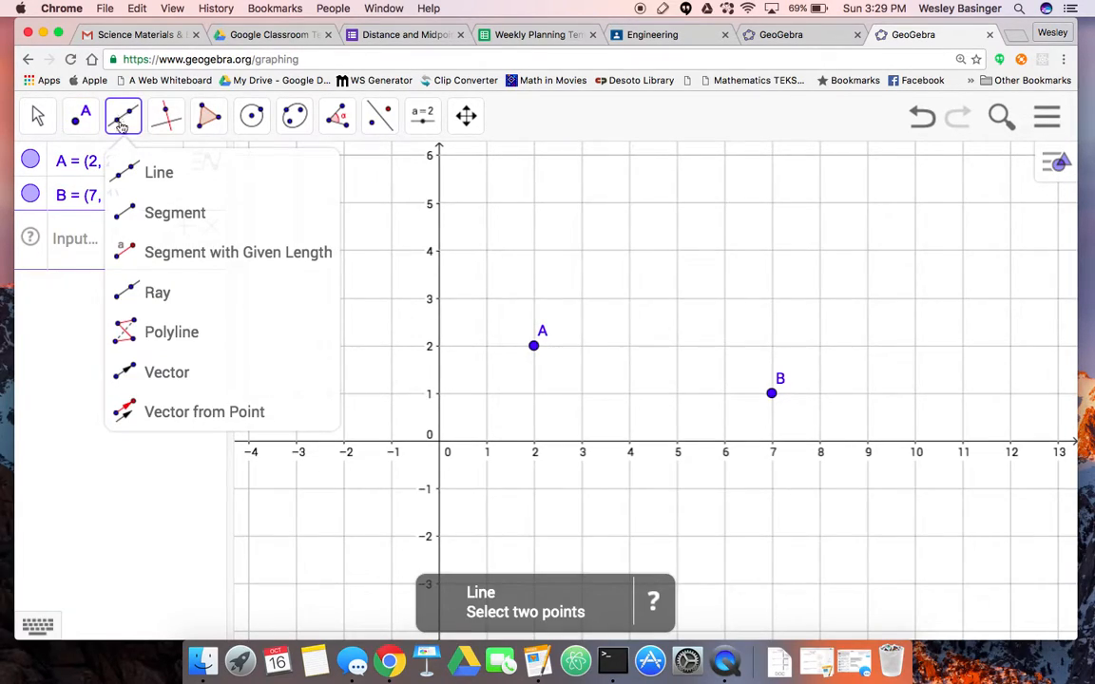
click(138, 213)
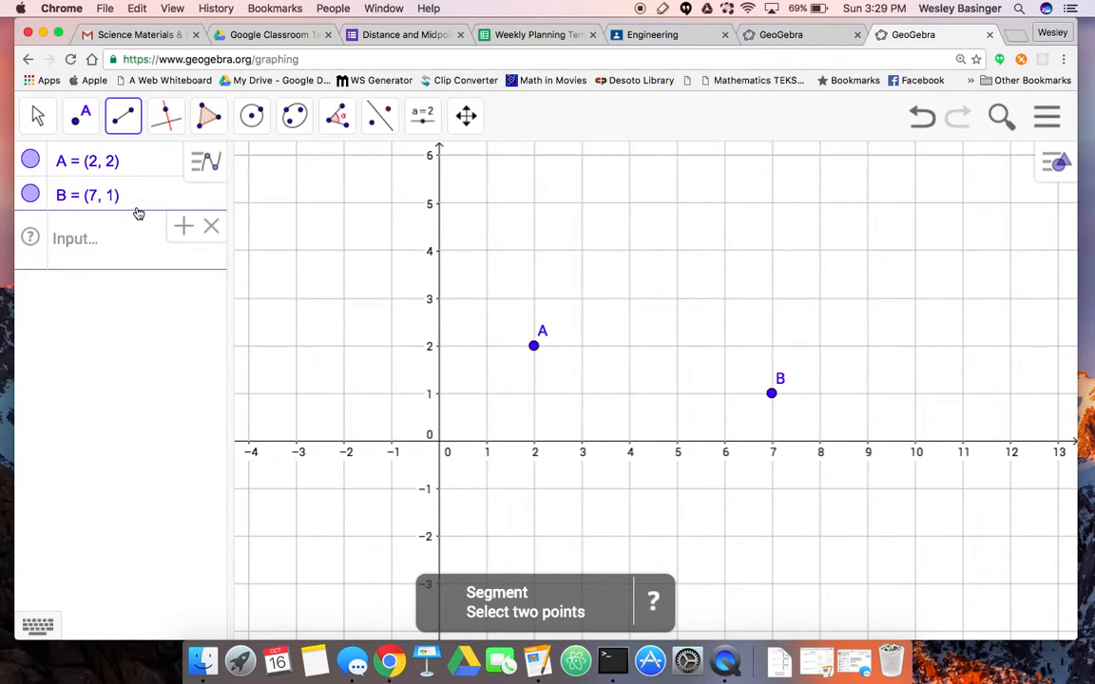
click(533, 345)
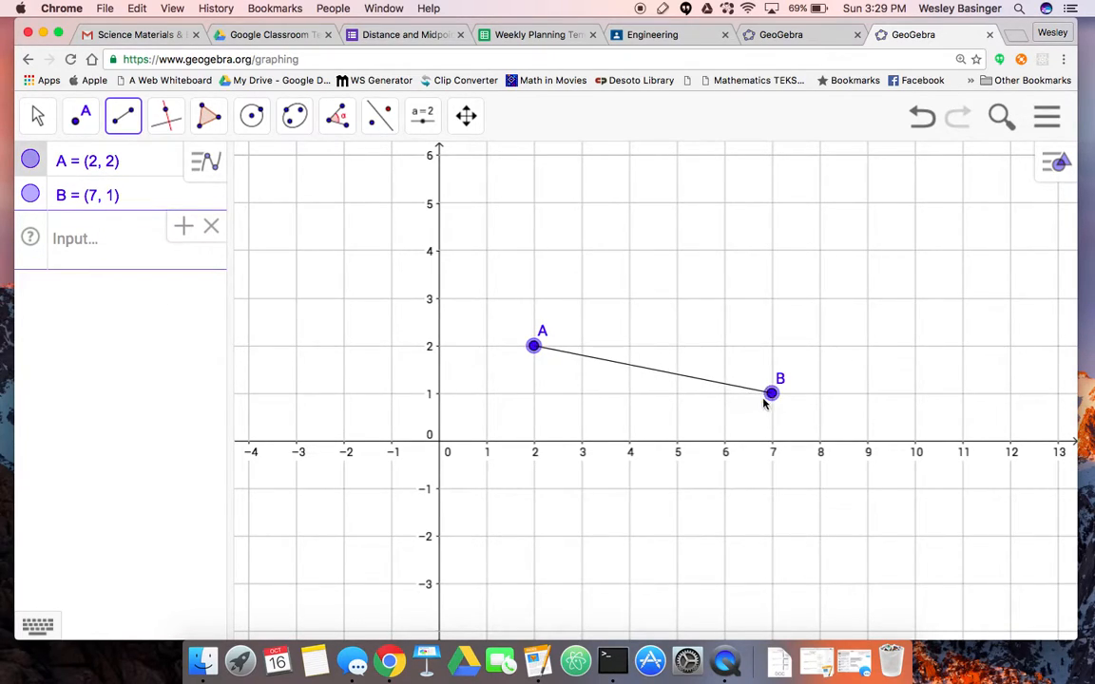
click(771, 393)
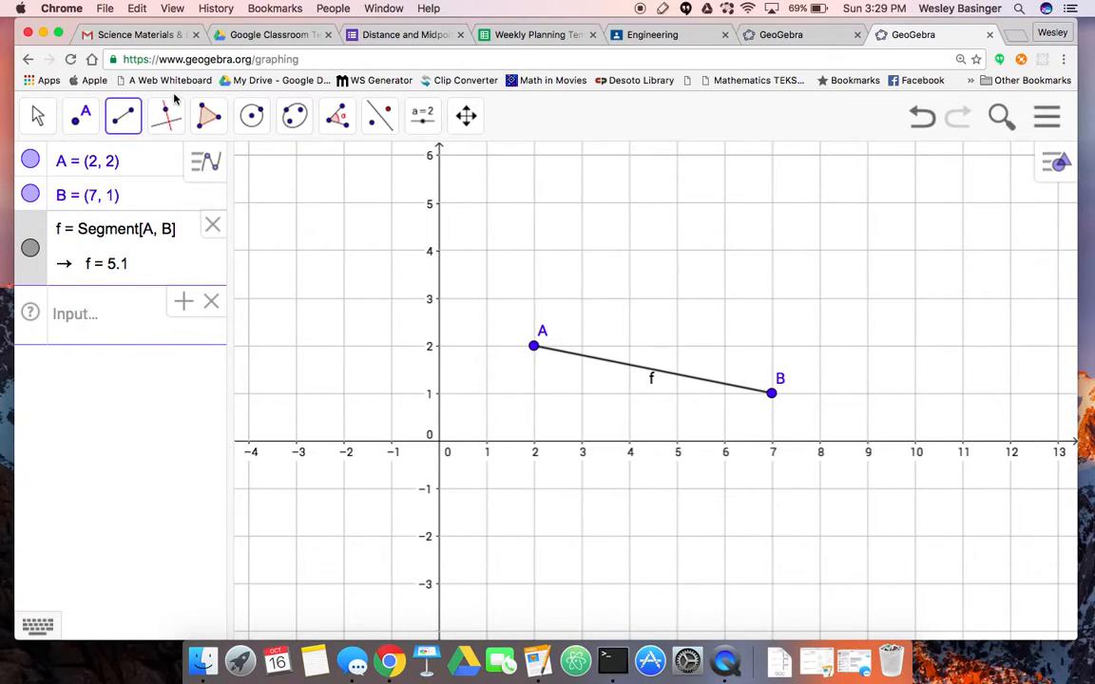
Draw a second segment above the first, from a new point at (2, 4) to a new point at (7, 3).
click(124, 114)
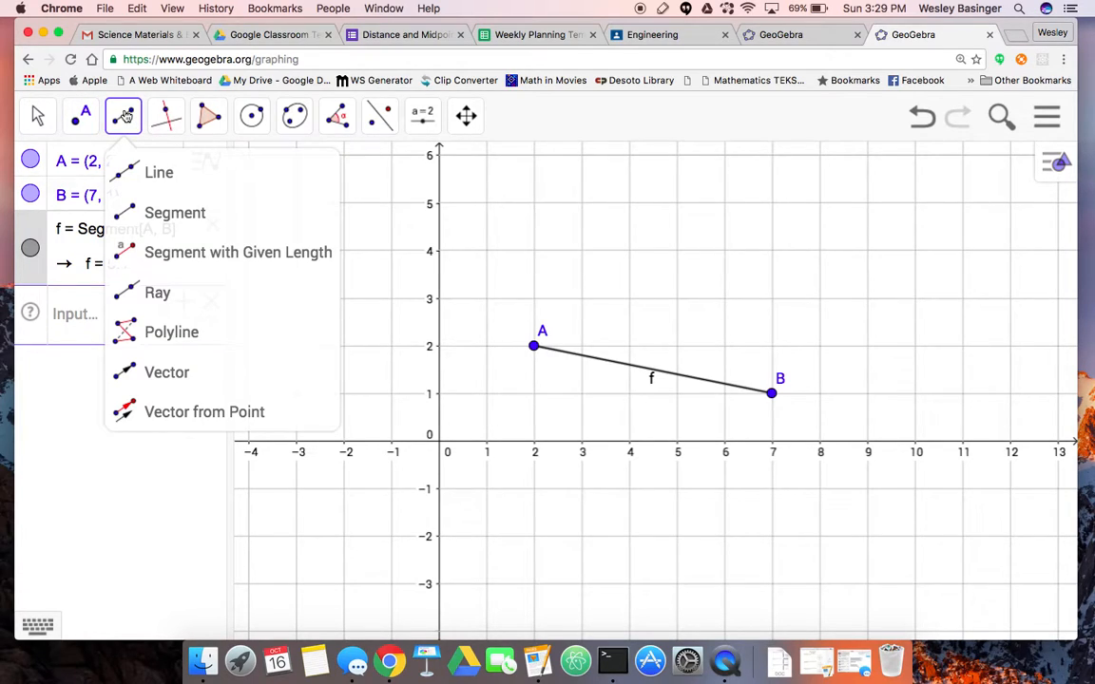
click(128, 203)
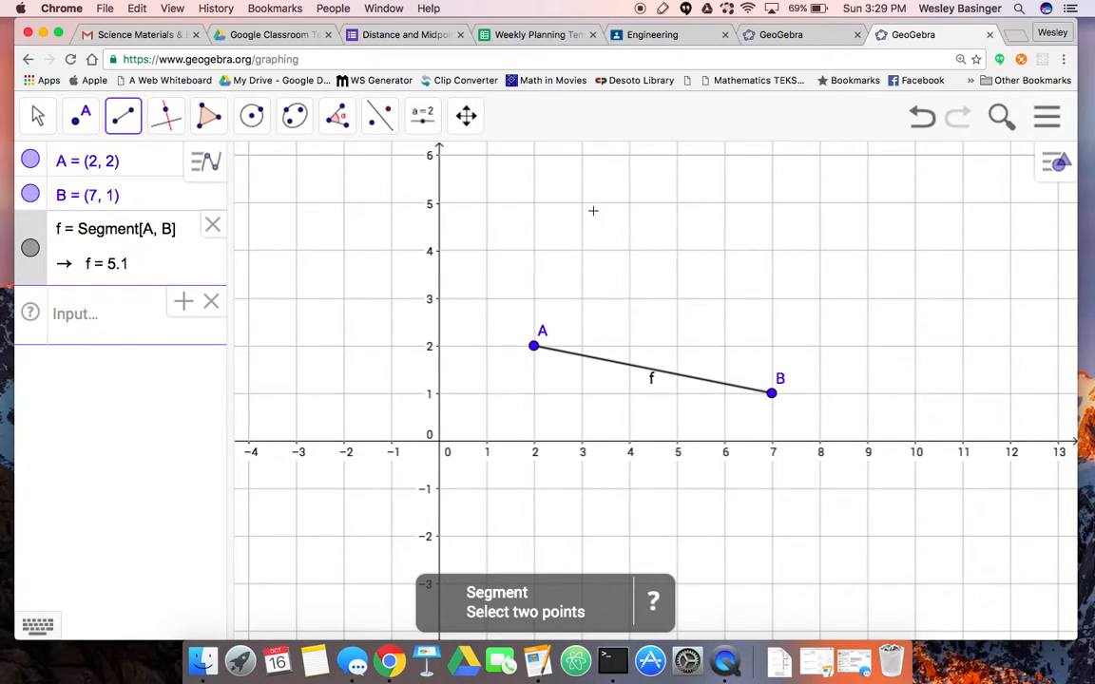
click(534, 251)
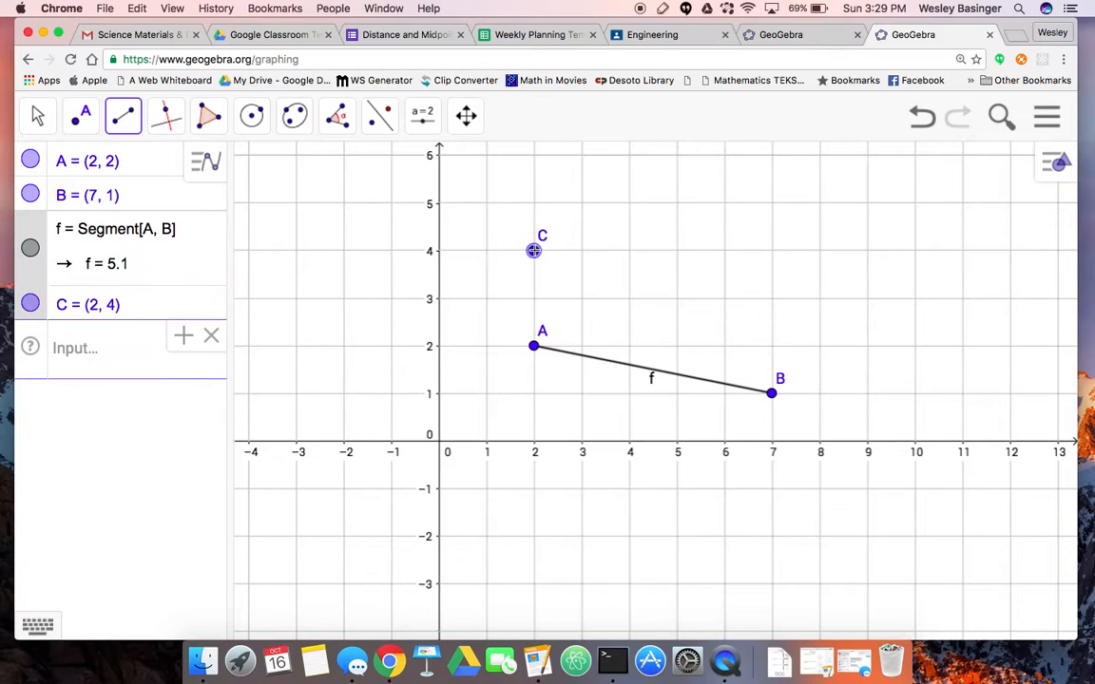
click(773, 299)
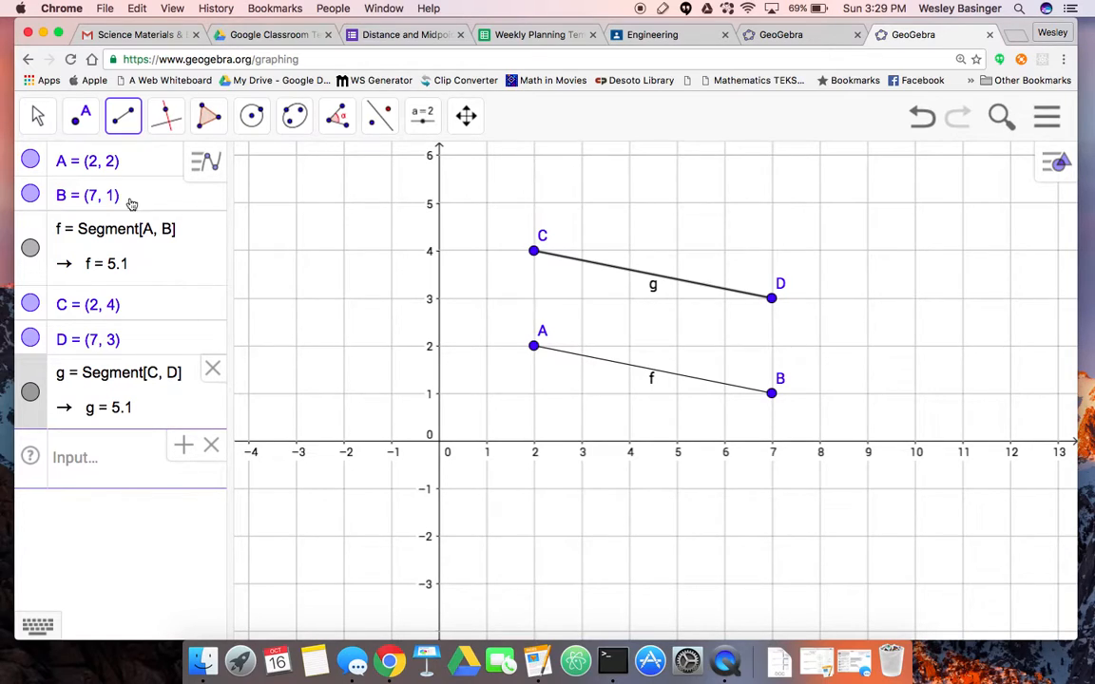
Delete the upper segment together with its endpoints C and D.
click(213, 372)
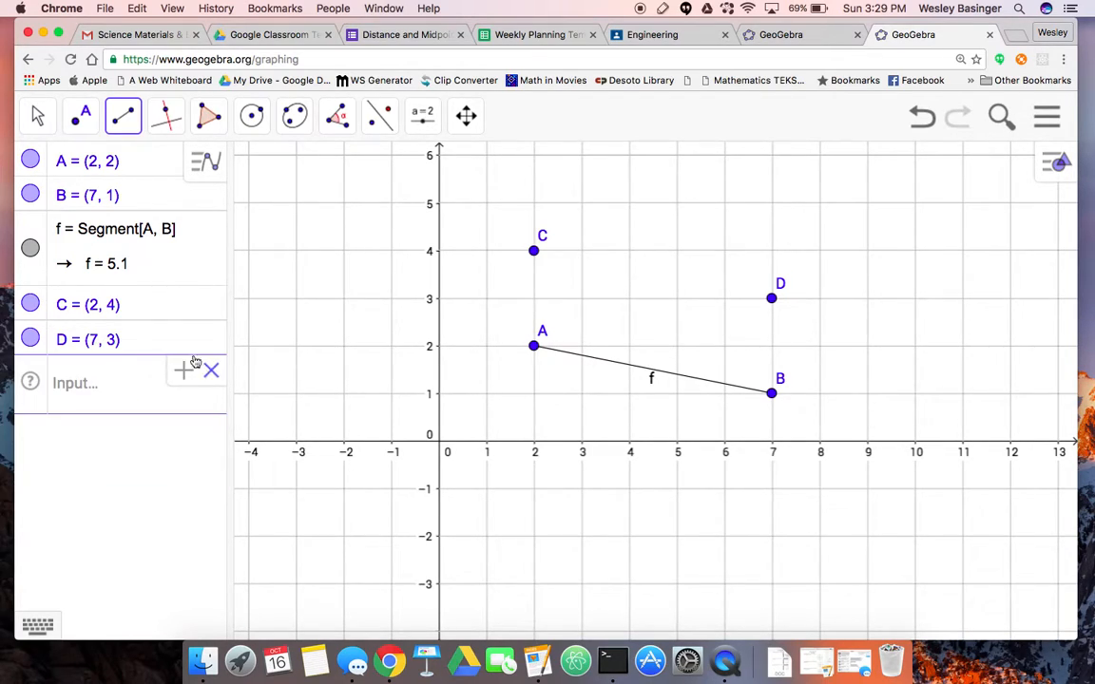
right_click(86, 344)
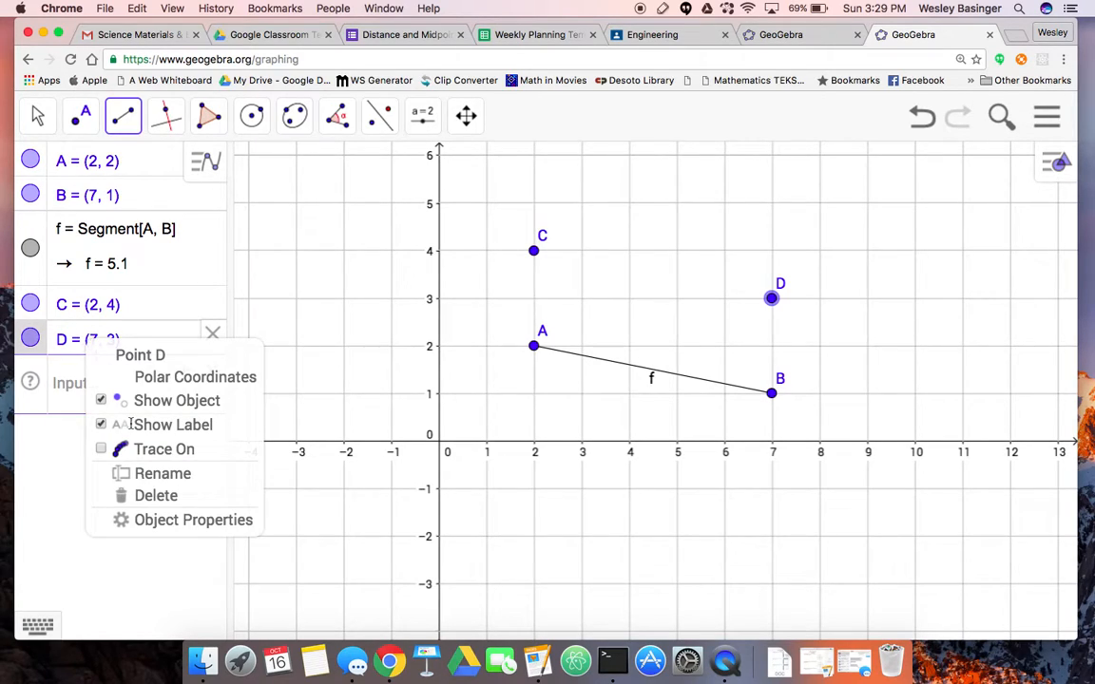
click(140, 494)
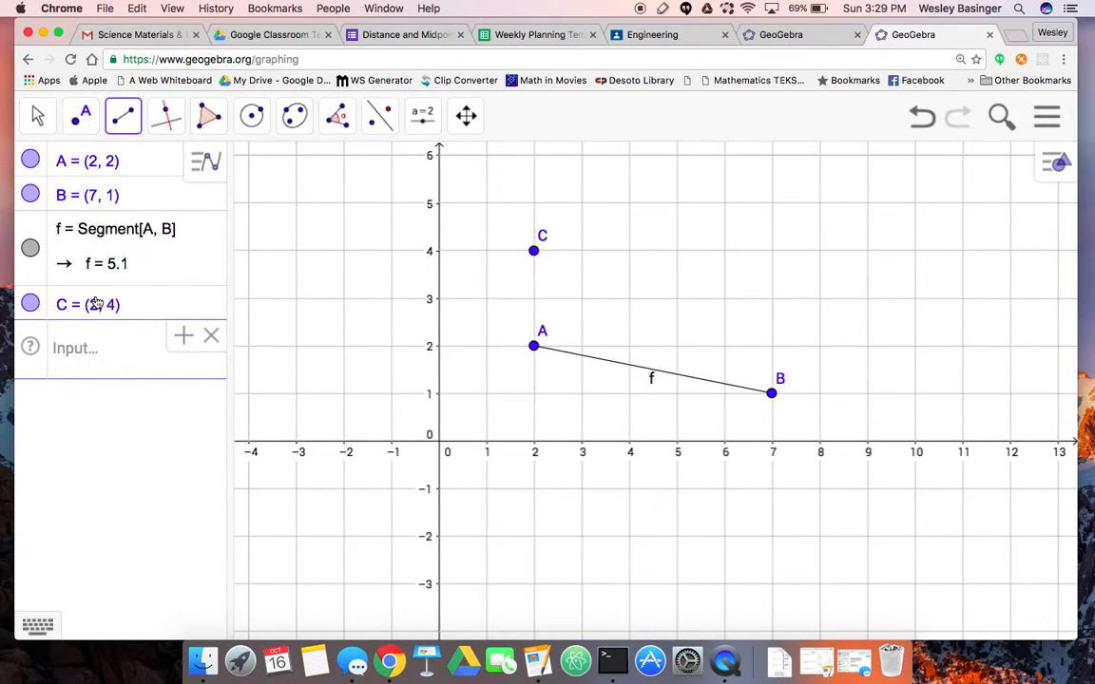
right_click(105, 304)
click(150, 454)
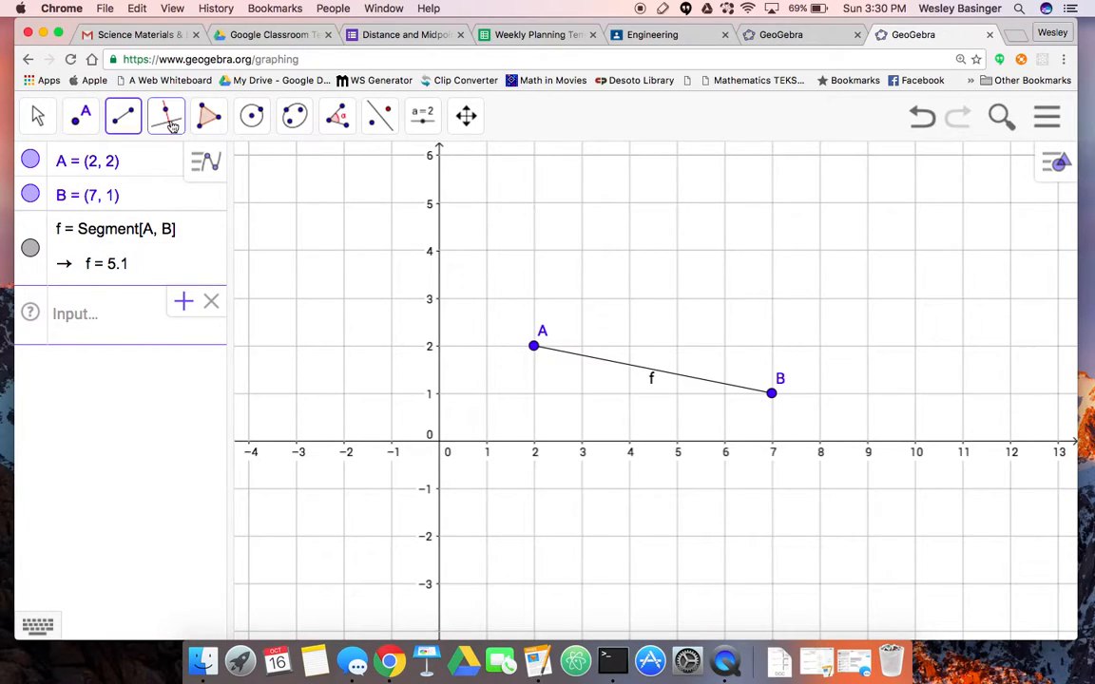
Construct the midpoint of segment AB with the Midpoint or Center tool.
click(90, 119)
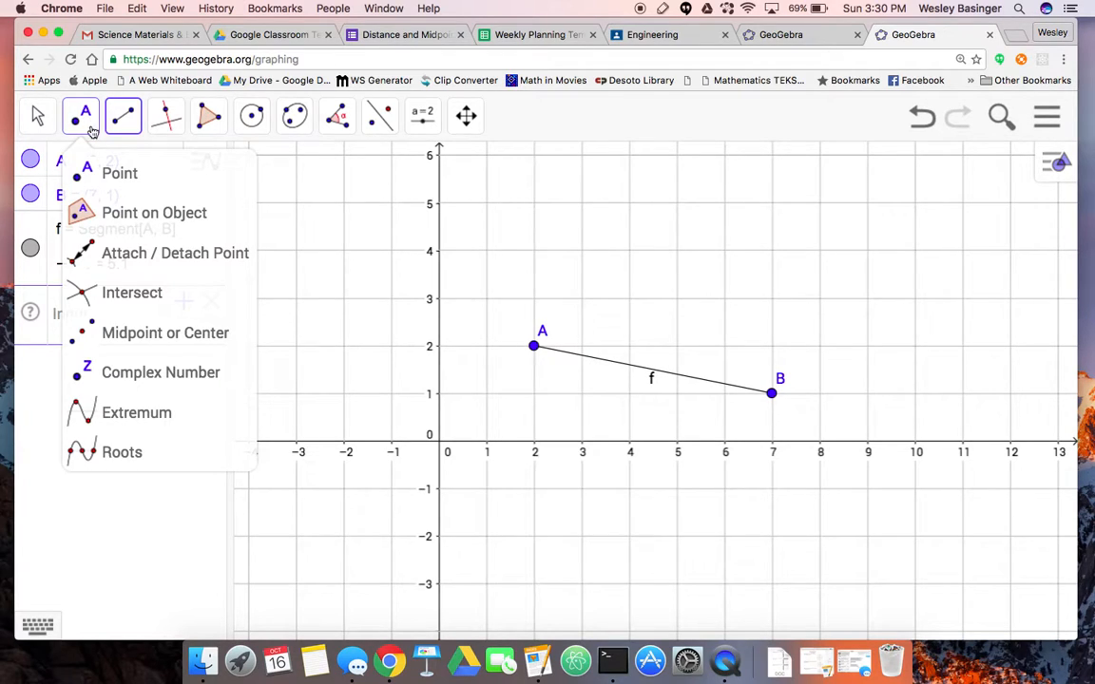
click(123, 341)
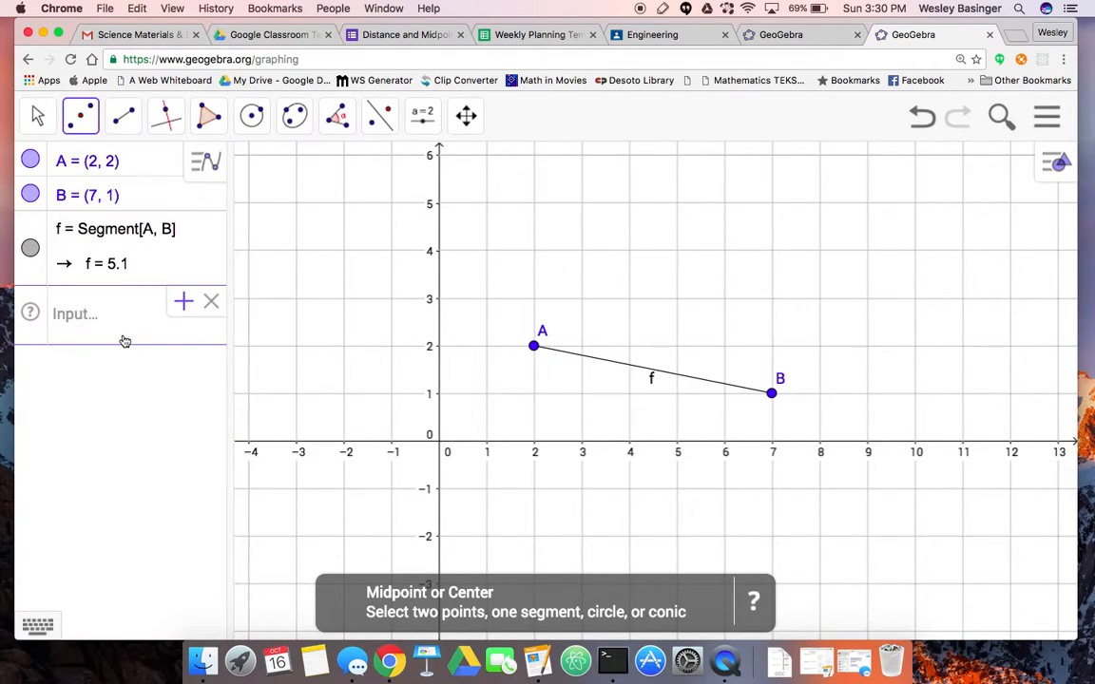
click(676, 380)
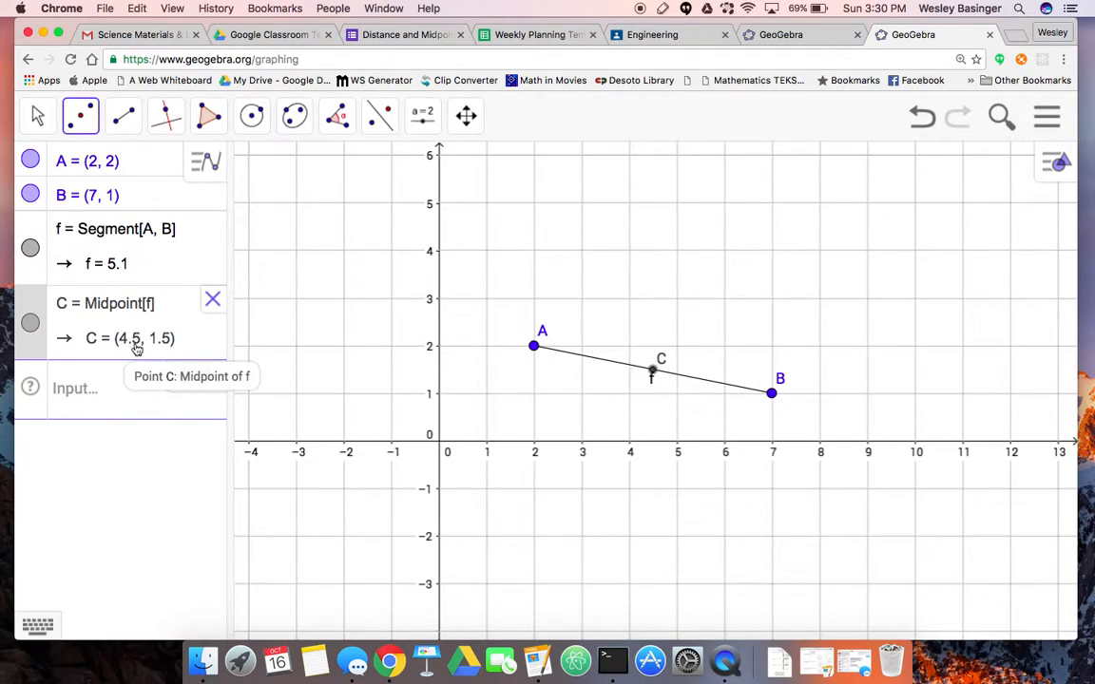
right_click(722, 665)
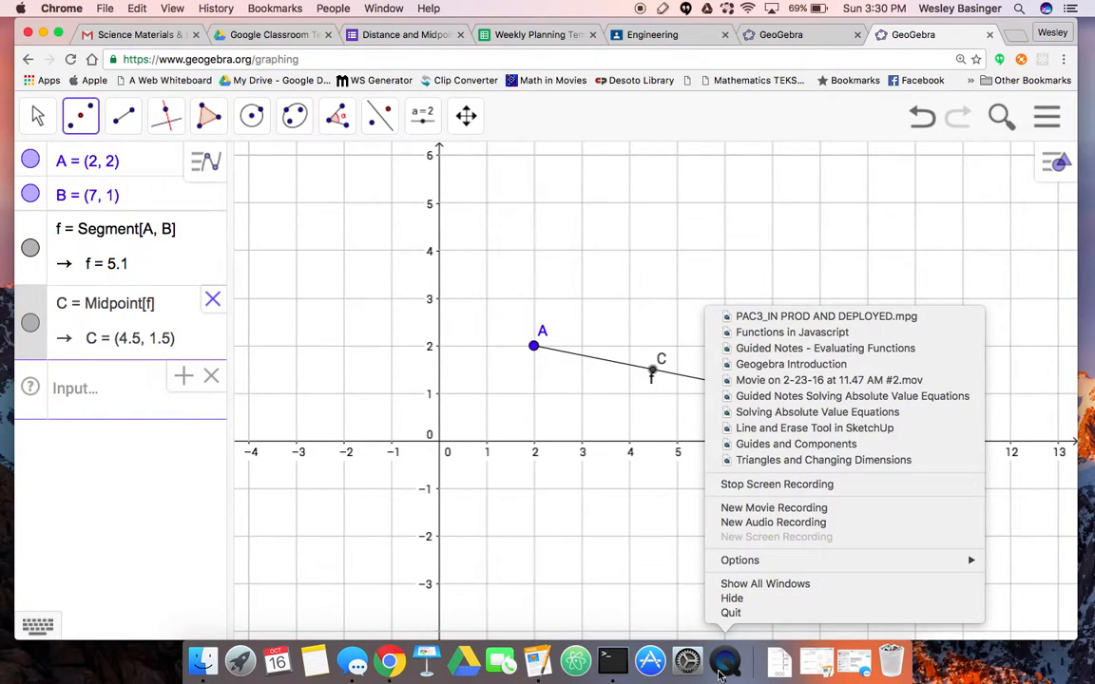